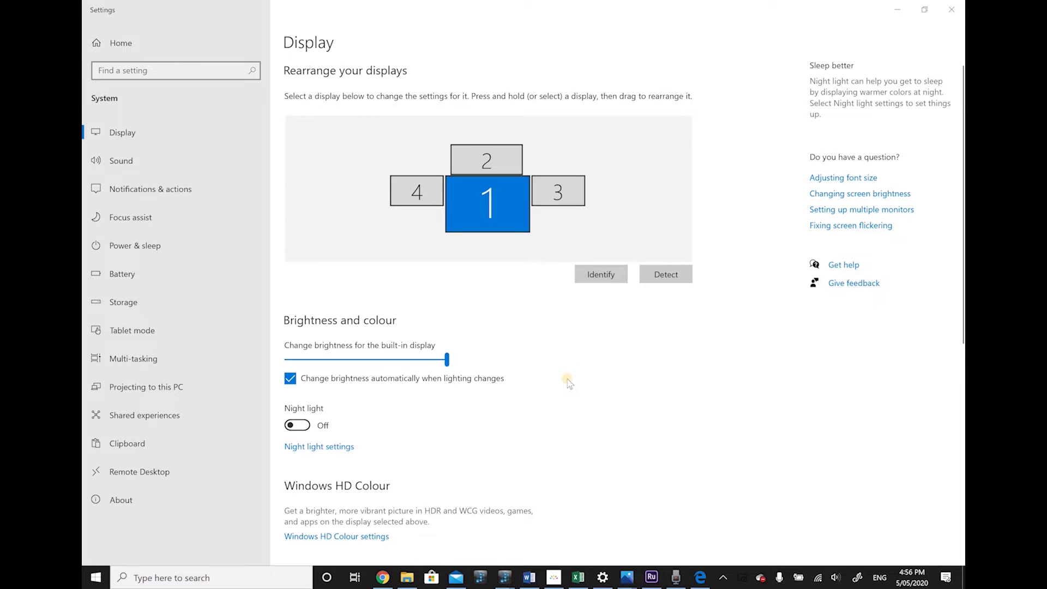
Keep display 4 left of main display 1 after reviewing the settings of displays 1–3.
drag(417, 192, 561, 226)
drag(486, 228, 415, 192)
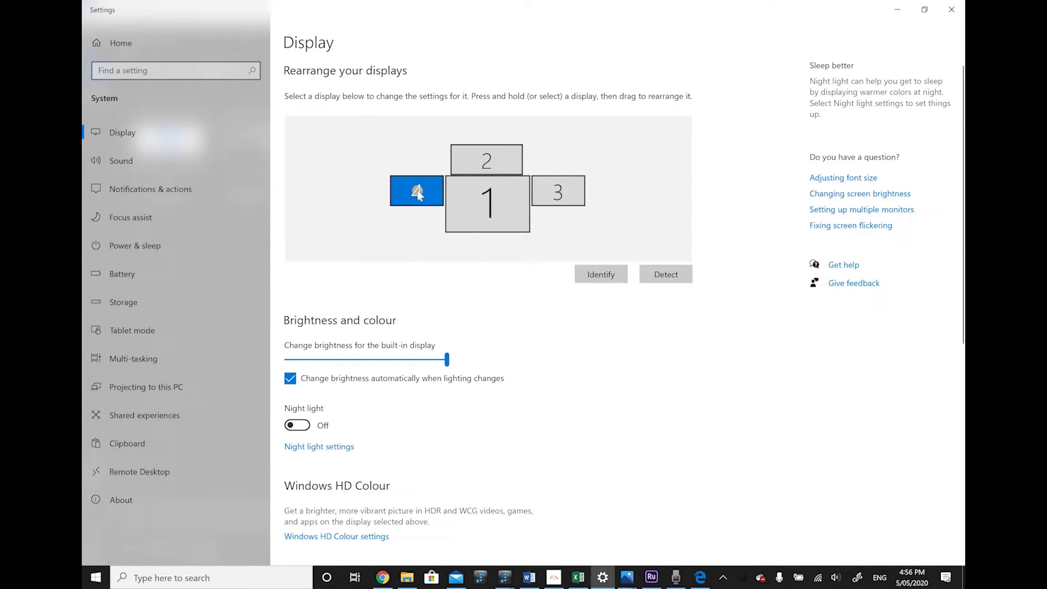
click(566, 194)
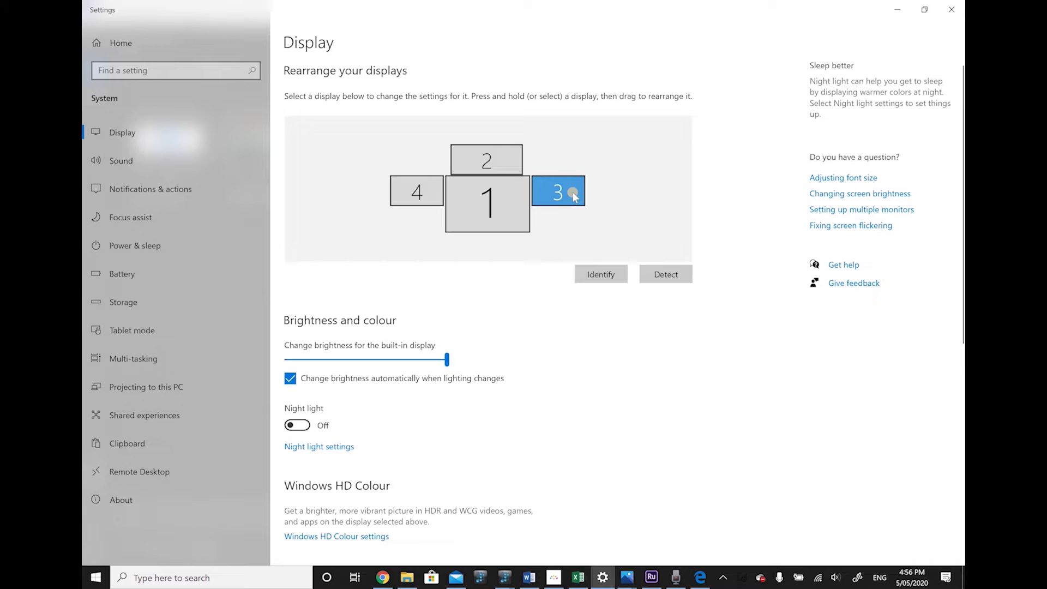
click(488, 203)
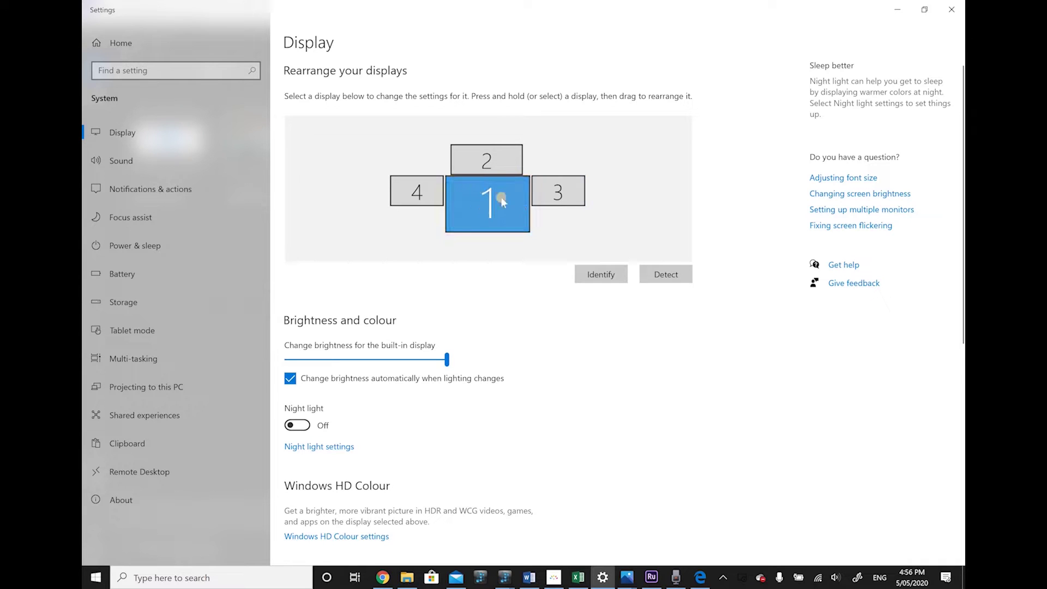
click(494, 165)
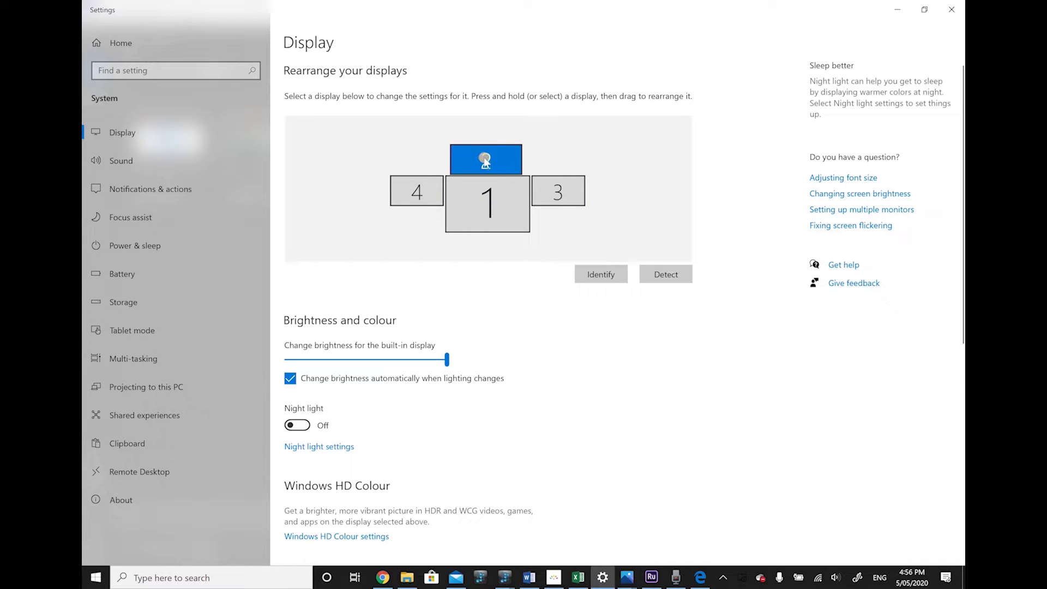
click(495, 166)
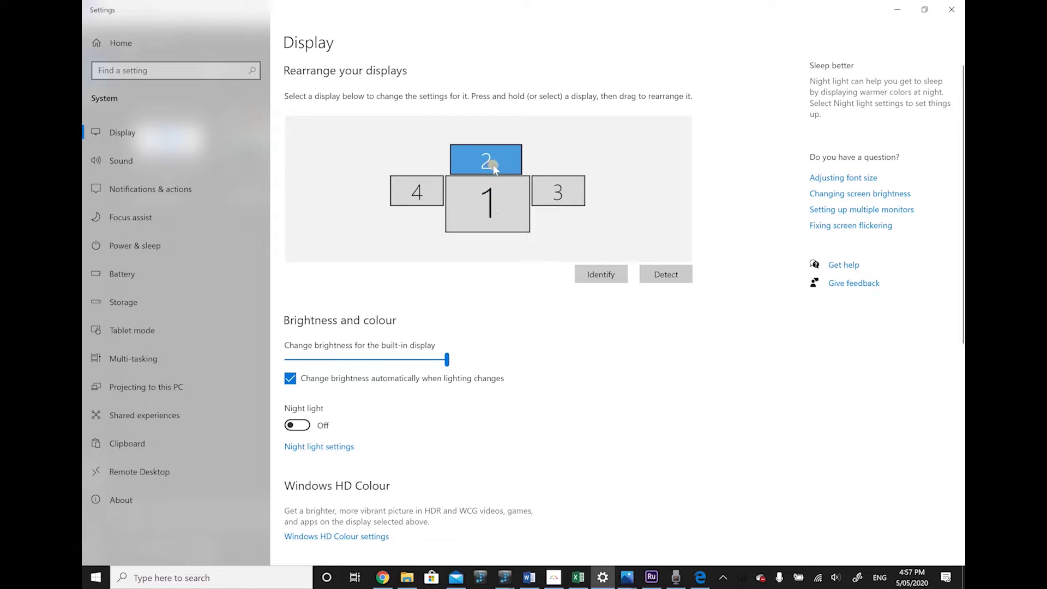
click(501, 207)
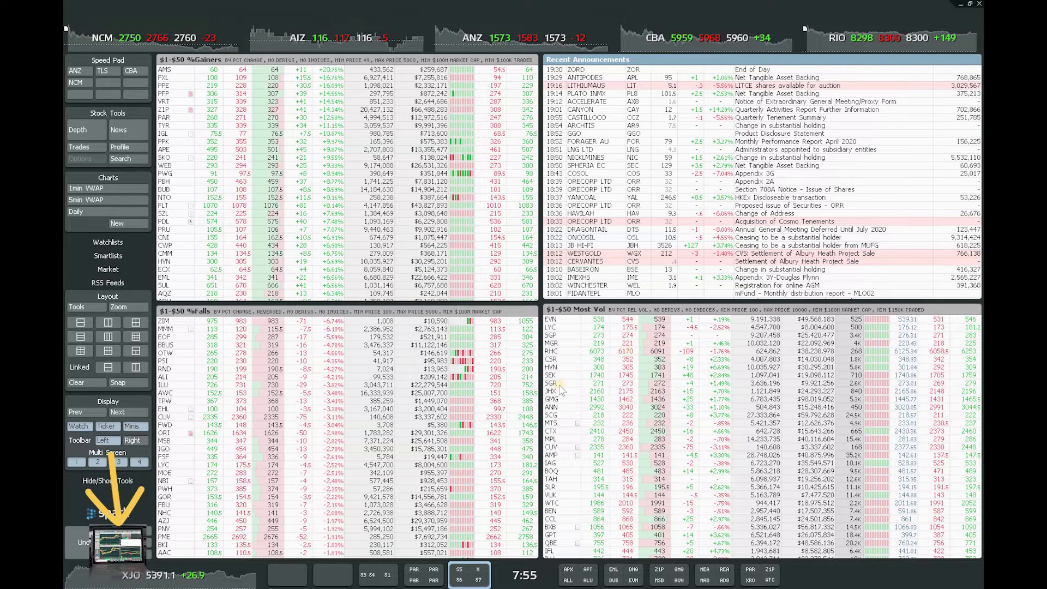
mouse_move(386, 579)
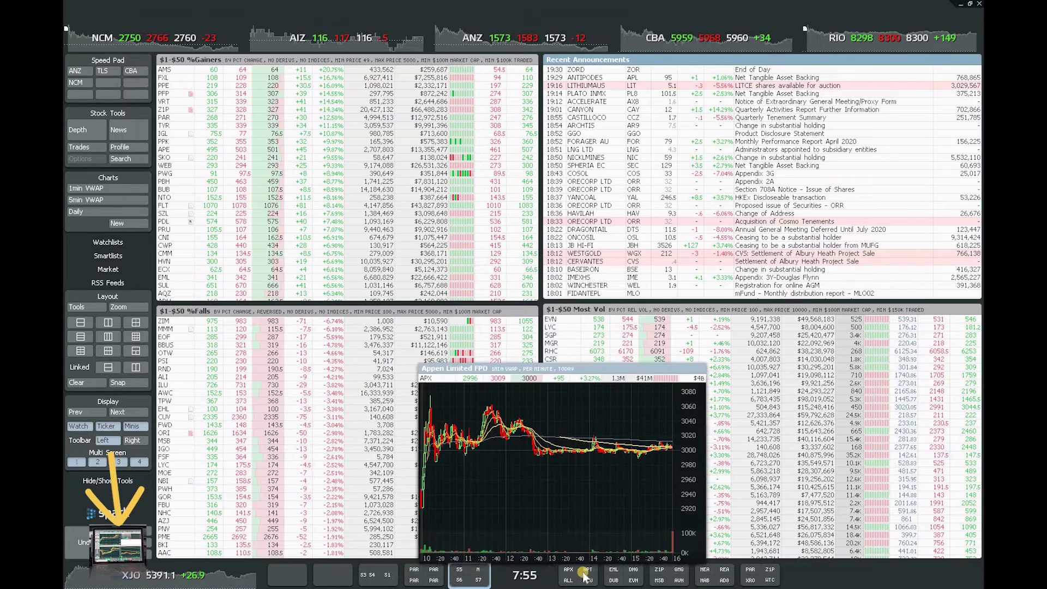
mouse_move(764, 573)
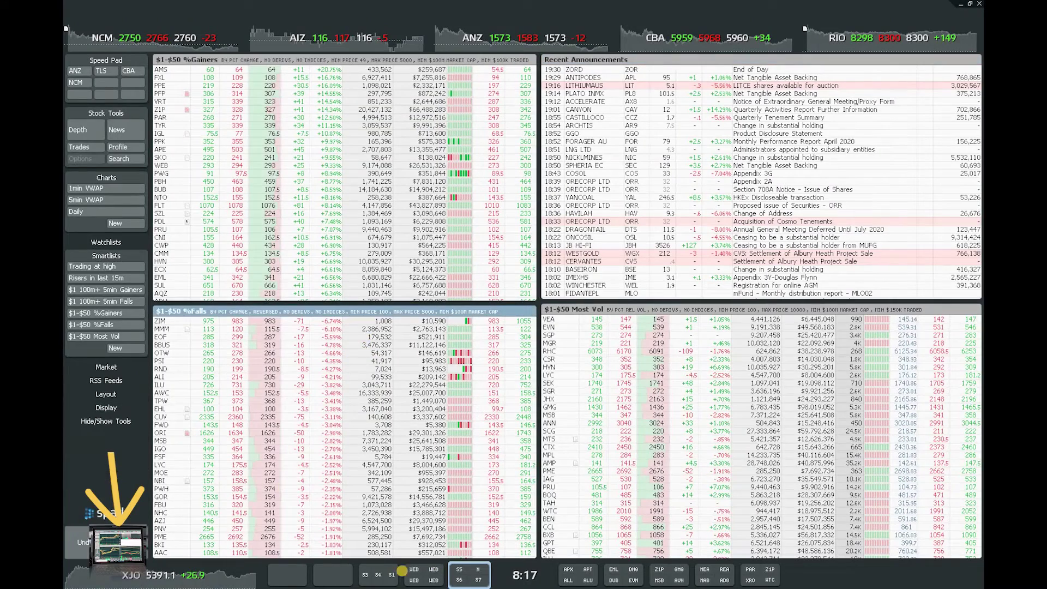
Load the 5min gainers, falls and trading-at-high lists, then the Webjet (WEB) charts and depth.
click(377, 574)
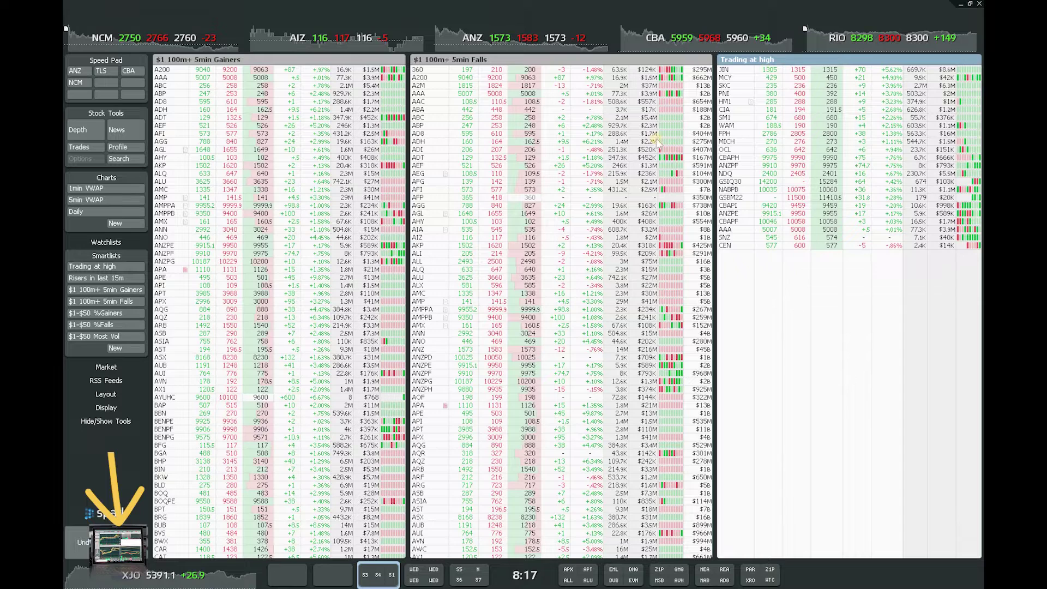
click(415, 579)
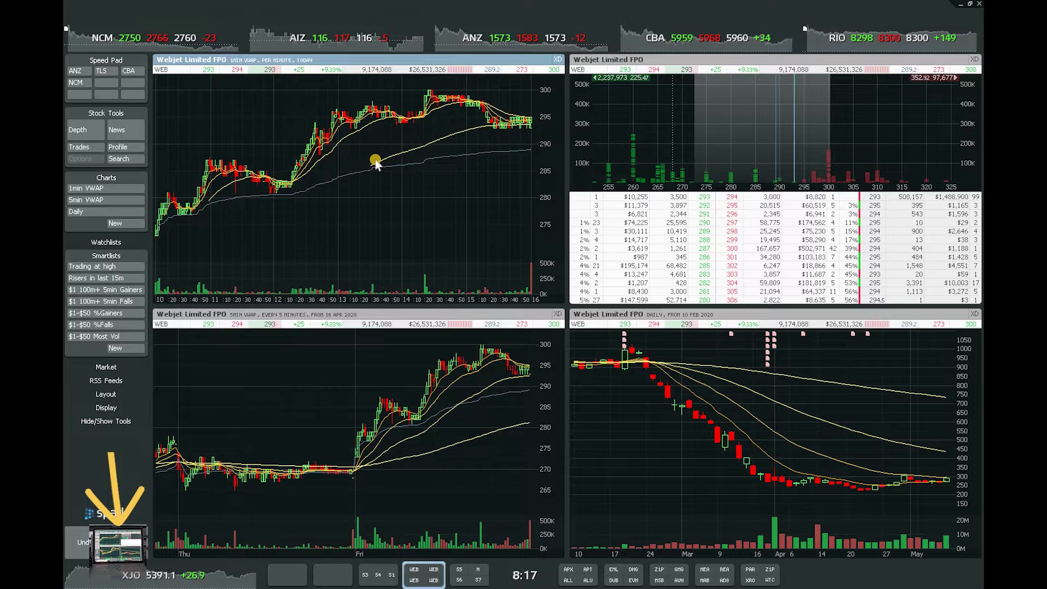
Load Paradigm Bio (PAR) into all charts, then cycle to the Nearmap, REA, NAB and Audinate chart group.
text(par)
key(Return)
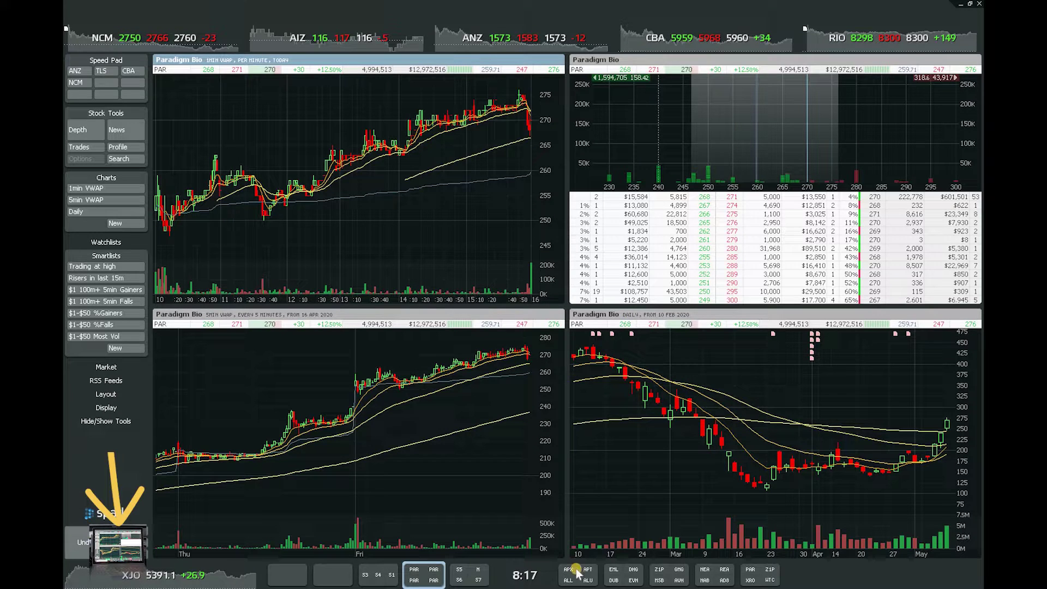
mouse_move(581, 581)
click(624, 578)
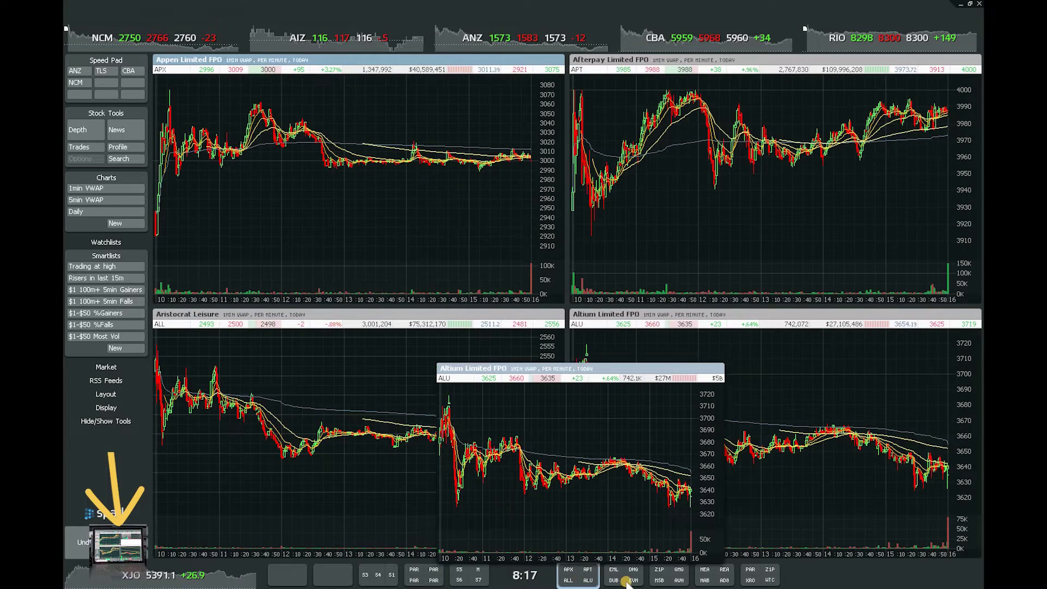
click(679, 581)
click(715, 577)
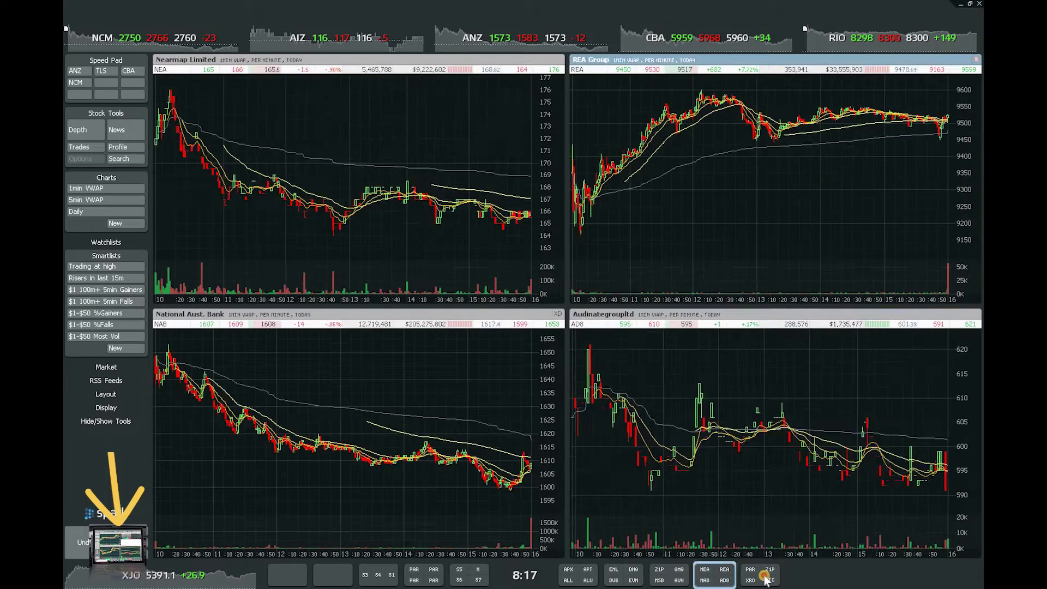
click(759, 576)
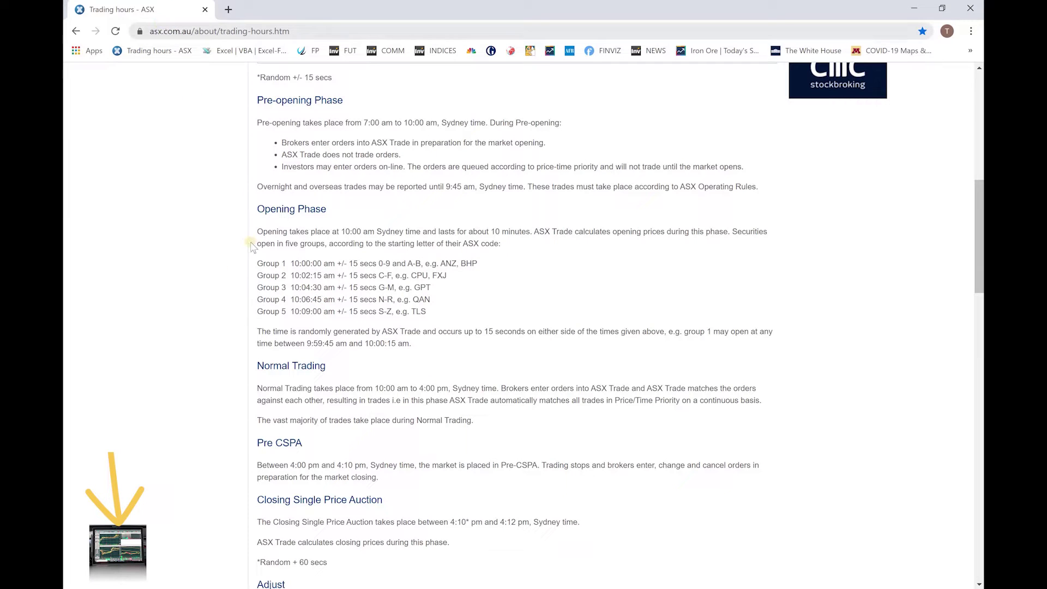
Highlight the Group 1 time 10:00:00 with ANZ and BHP, and the Group 2 time 10:02:15.
drag(261, 265, 382, 265)
click(293, 264)
click(378, 265)
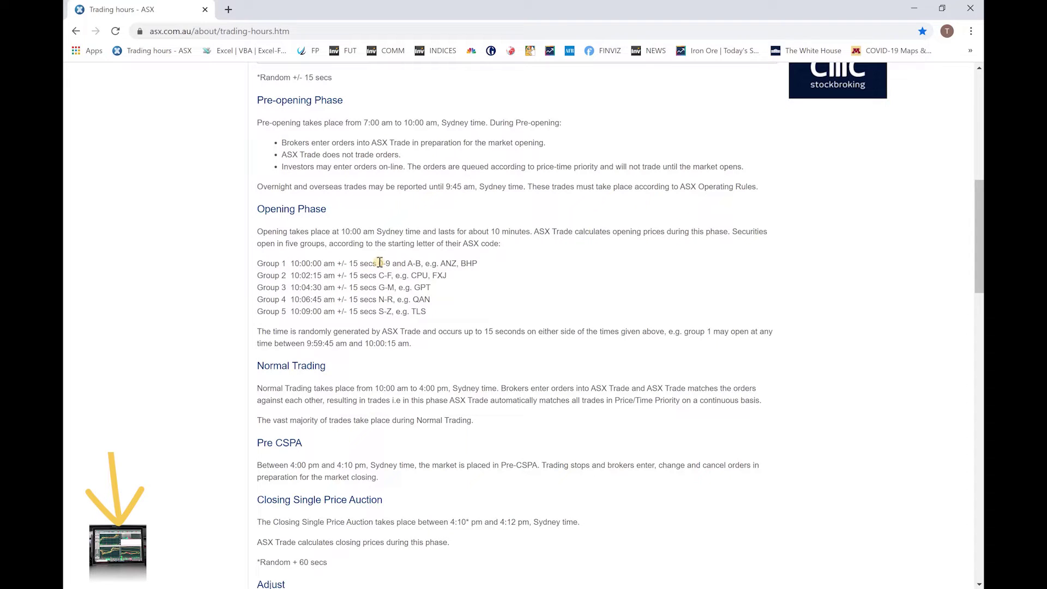
drag(442, 262, 466, 268)
double_click(468, 264)
drag(275, 276, 323, 288)
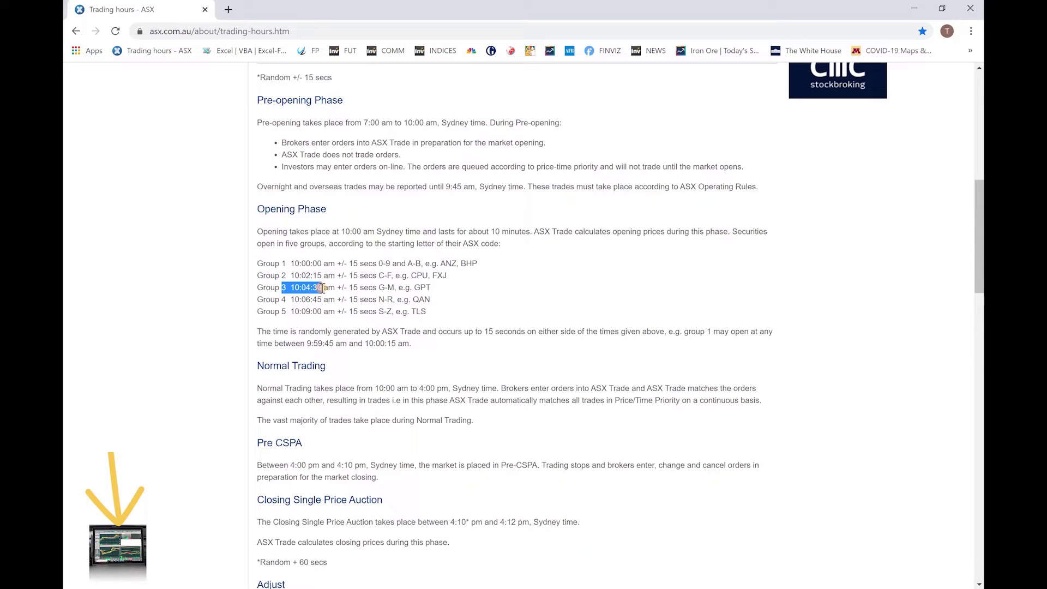
click(308, 287)
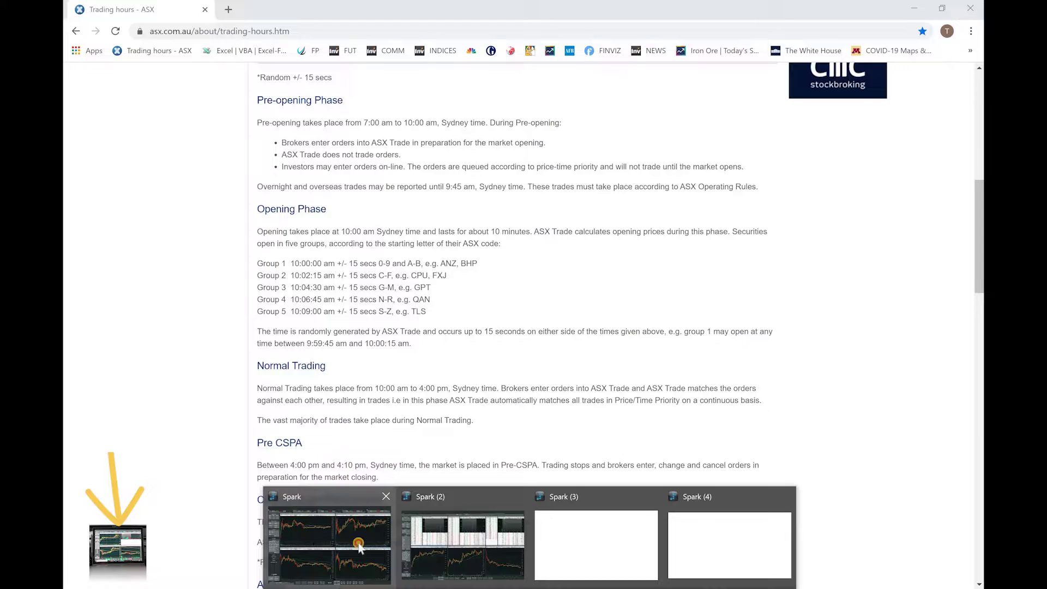
Bring the Spark charts window forward, close the floating Afterpay chart and activate the Appen chart.
click(338, 545)
click(573, 577)
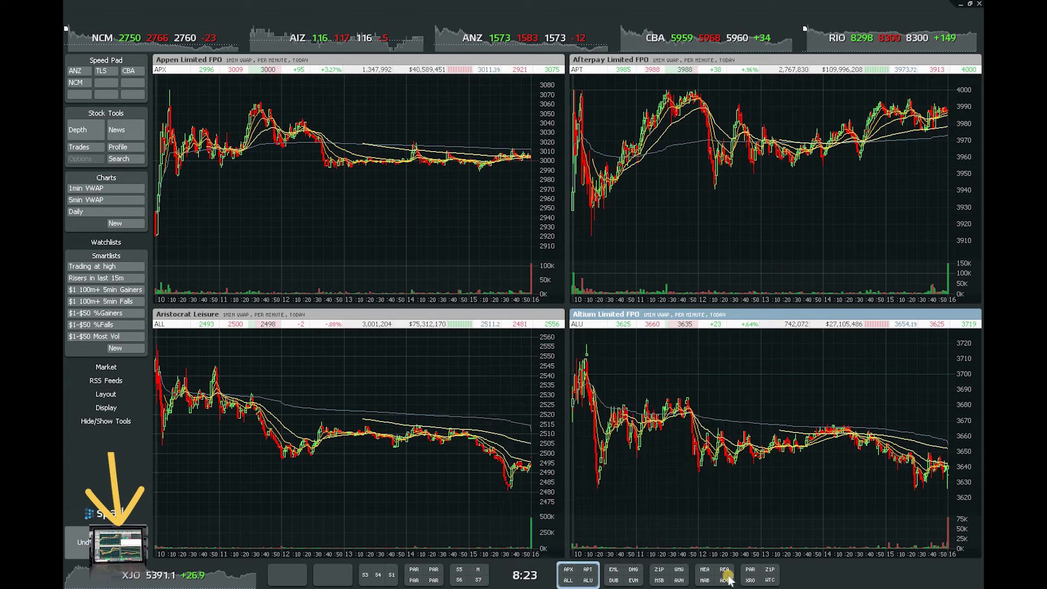
click(398, 185)
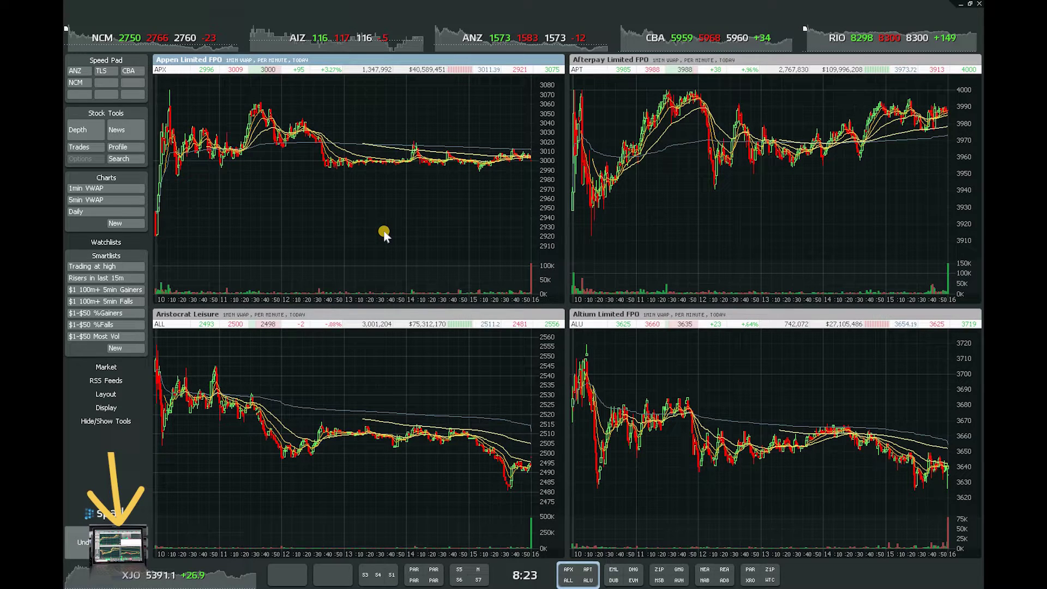
Activate Altium, cycle through the ZIP/Goodman/Mesoblast/Avita groups, then return to the Appen group.
click(575, 582)
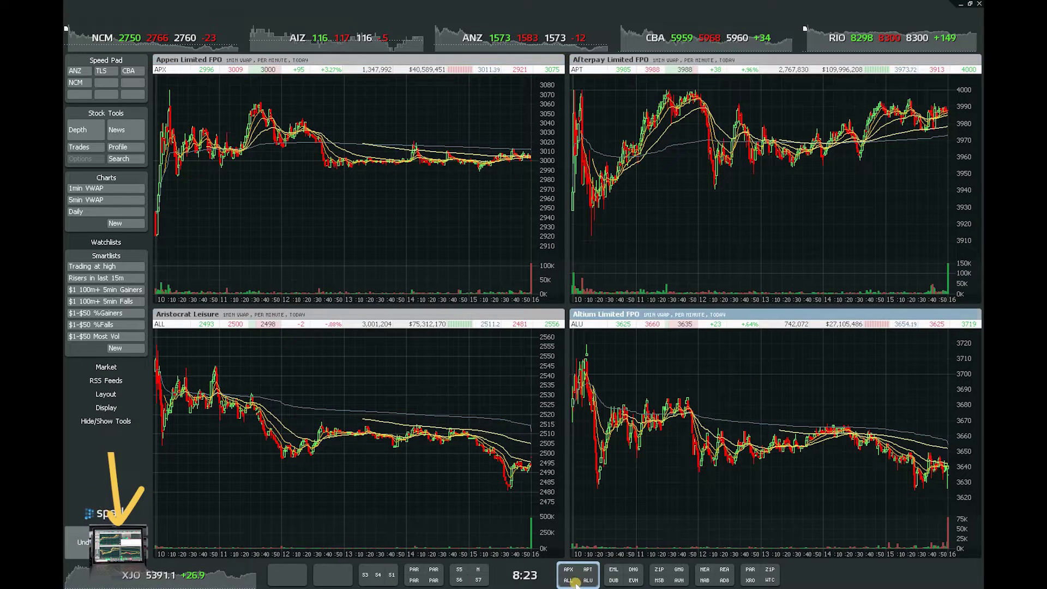
click(666, 575)
click(723, 578)
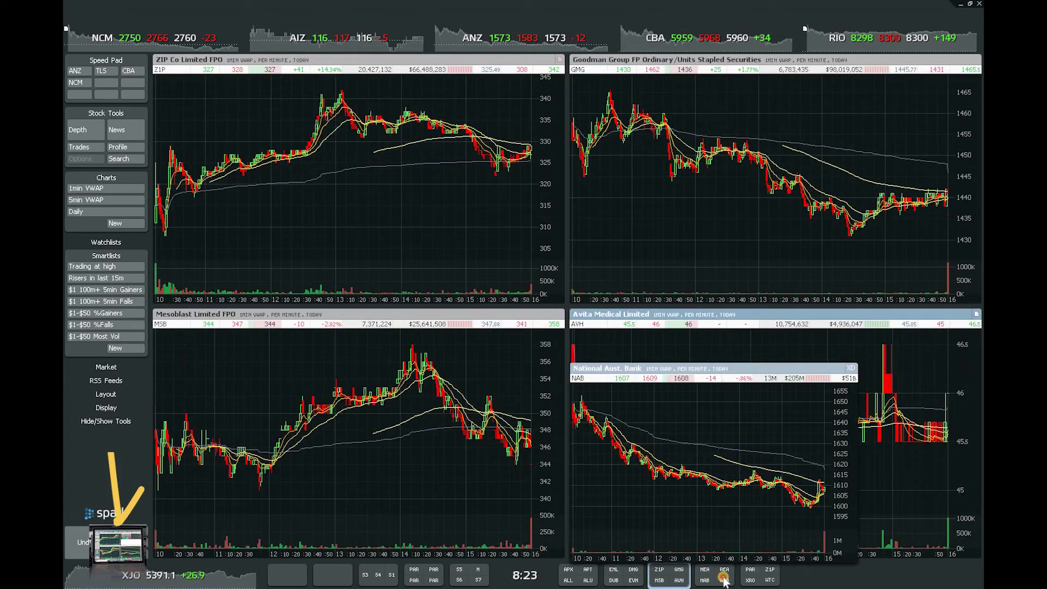
click(759, 577)
click(590, 576)
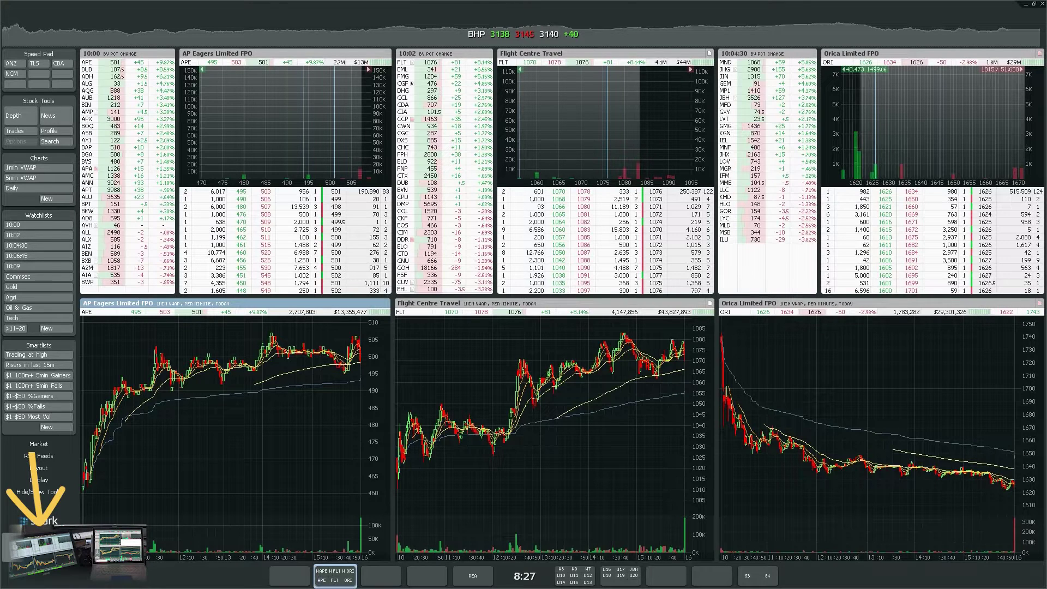
Activate the 10:00, 10:02 and 10:04:30 opening watchlists in turn.
click(134, 57)
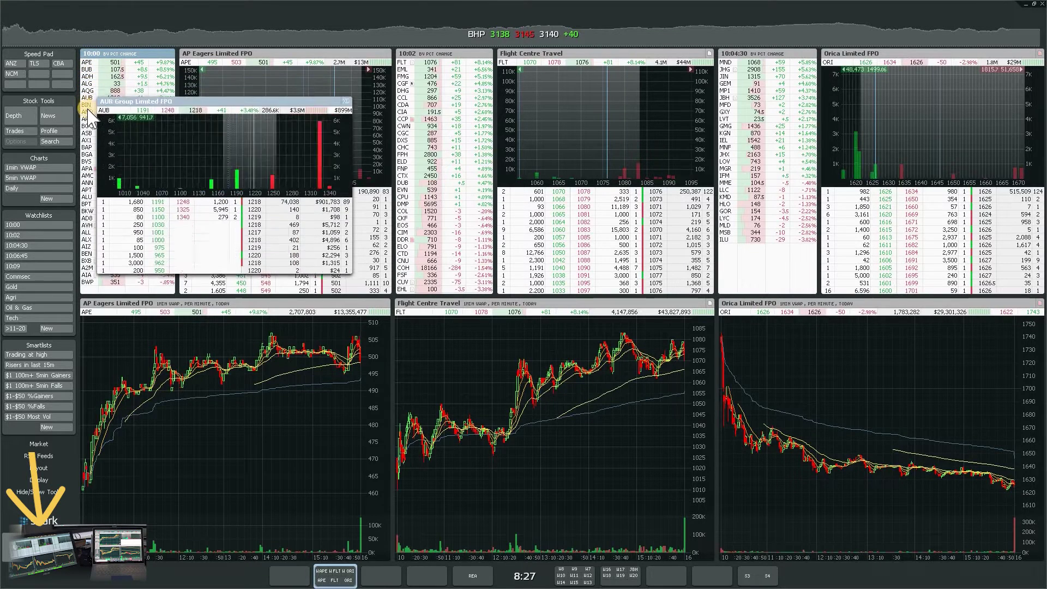
mouse_move(90, 62)
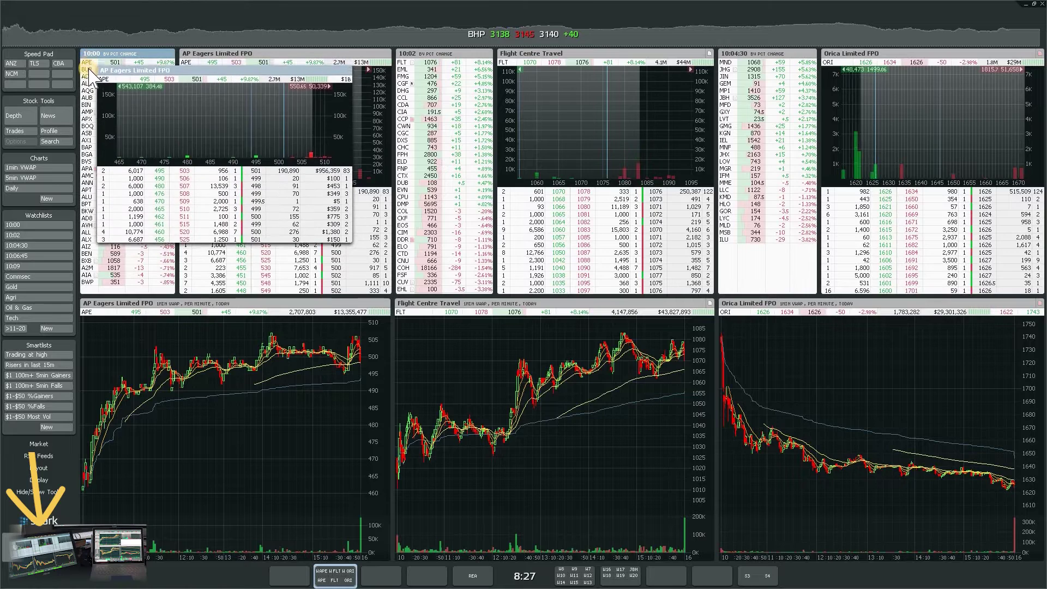
click(412, 53)
click(763, 53)
Activate the Flight Centre depth and chart, open a floating Orica chart, then switch to the sector watchlists.
click(574, 82)
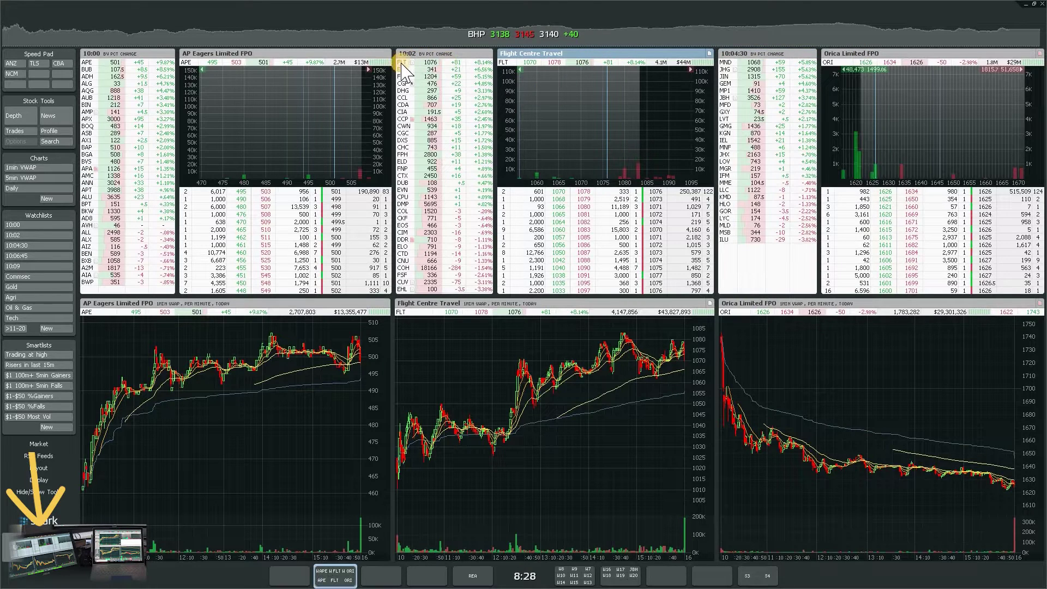
click(620, 125)
click(580, 399)
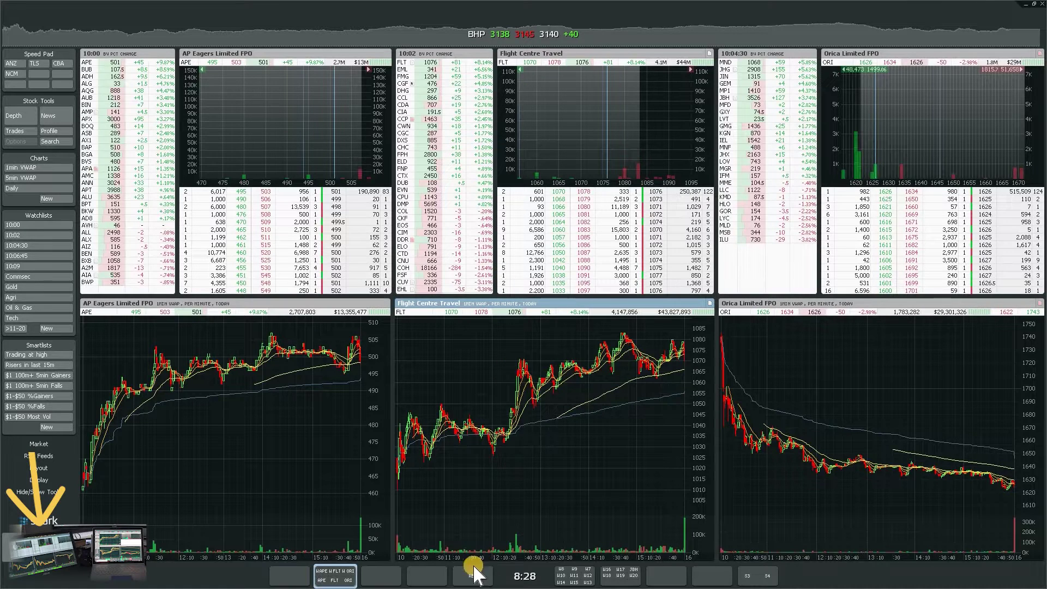
click(415, 581)
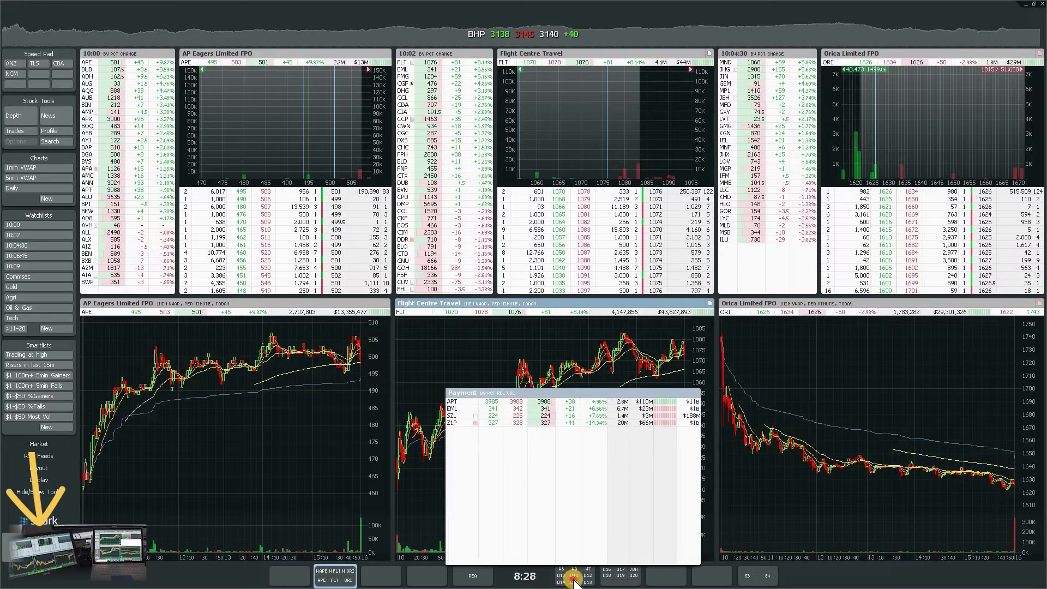
click(579, 575)
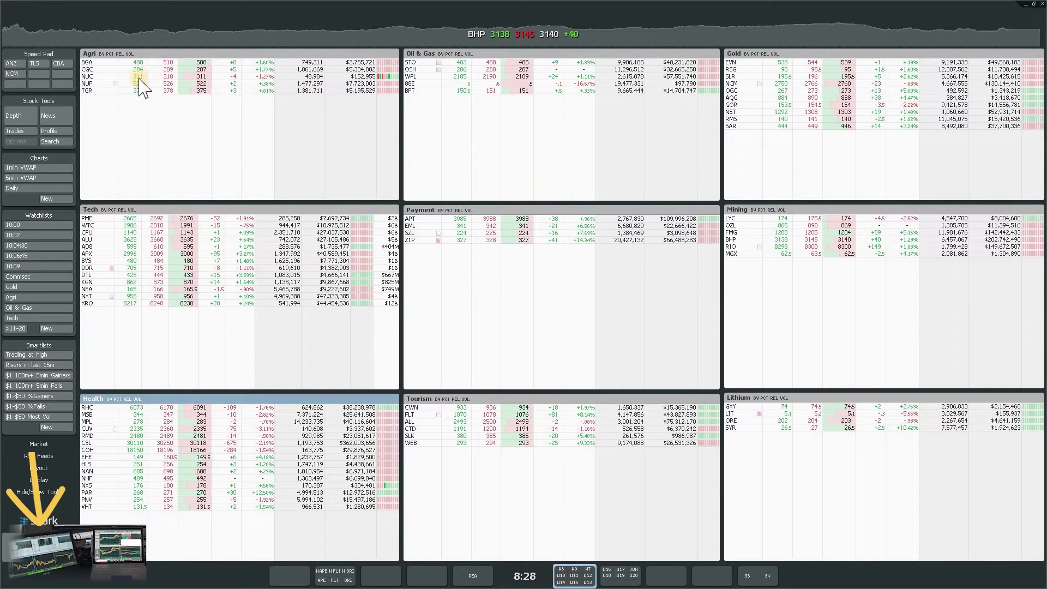
Switch to the workspace with the Utilities and Retail watchlists and the JBH chart.
mouse_move(91, 64)
click(626, 521)
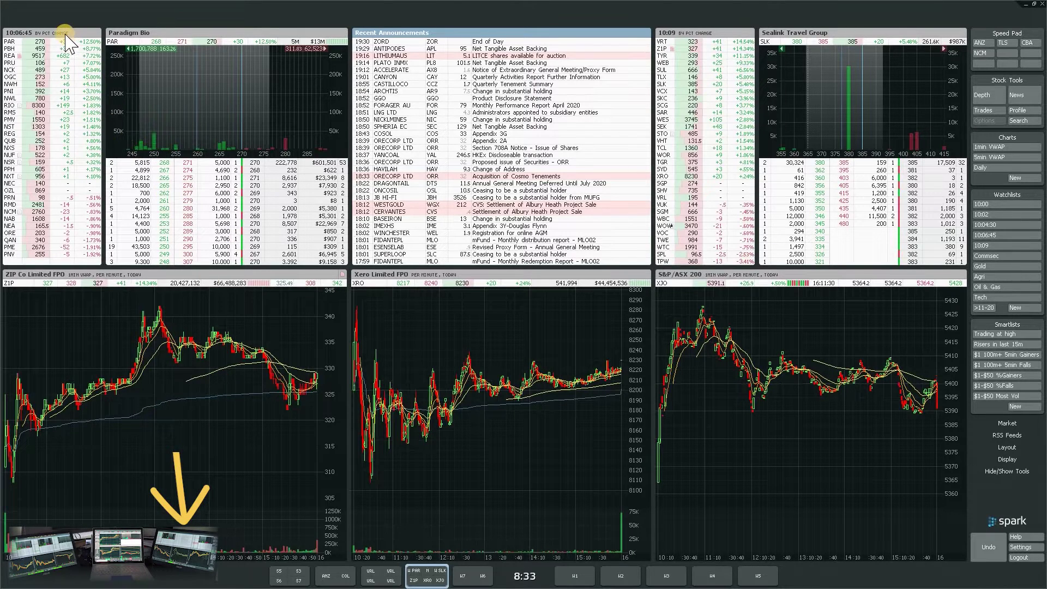
click(38, 31)
click(671, 34)
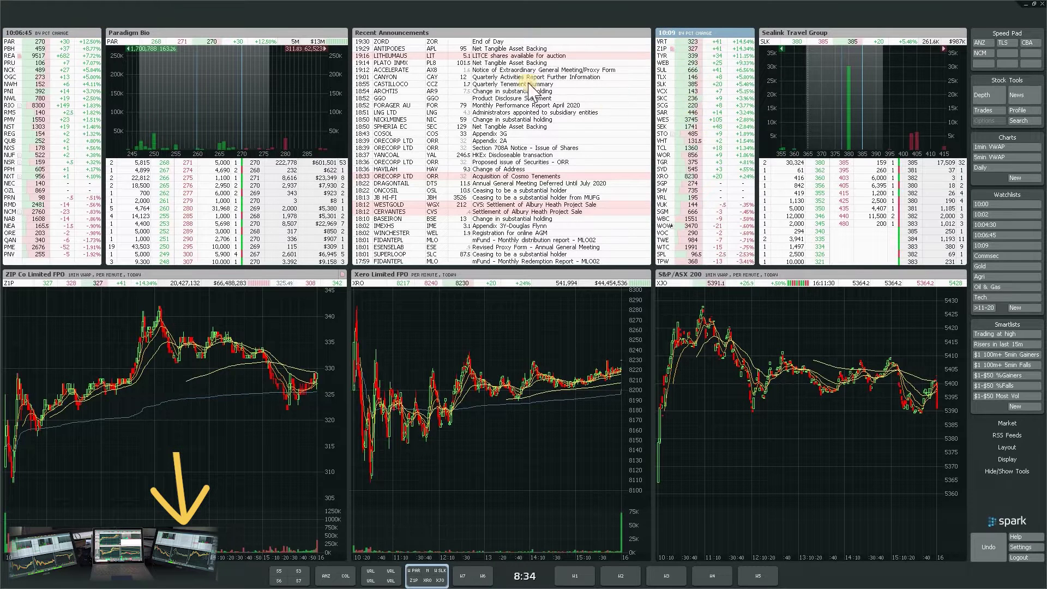
click(452, 33)
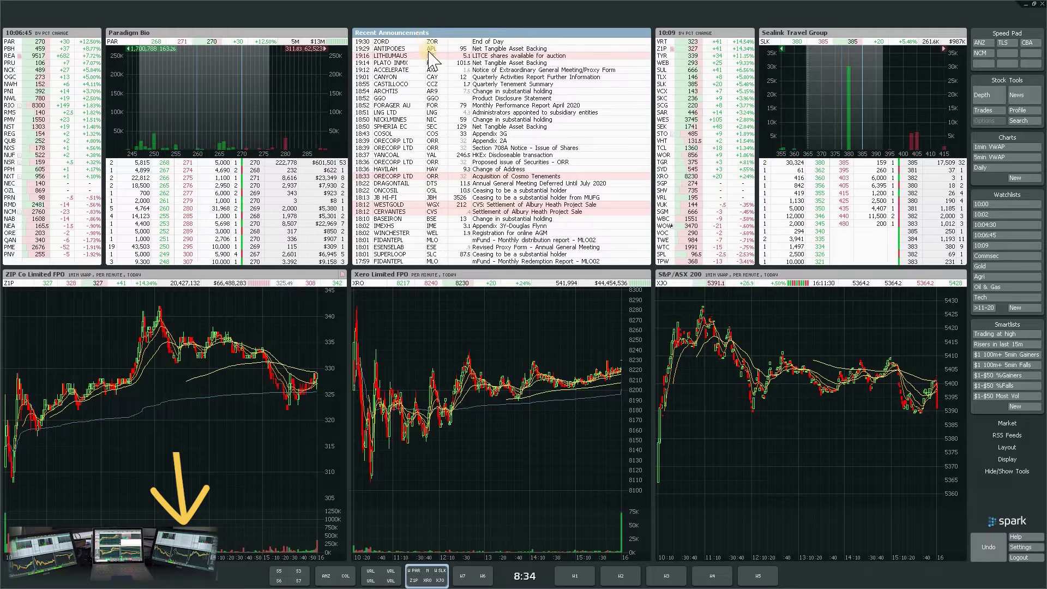
Show the W1 full-screen 10:00 watchlist workspace, then move on to the W2 layout.
mouse_move(440, 94)
click(574, 575)
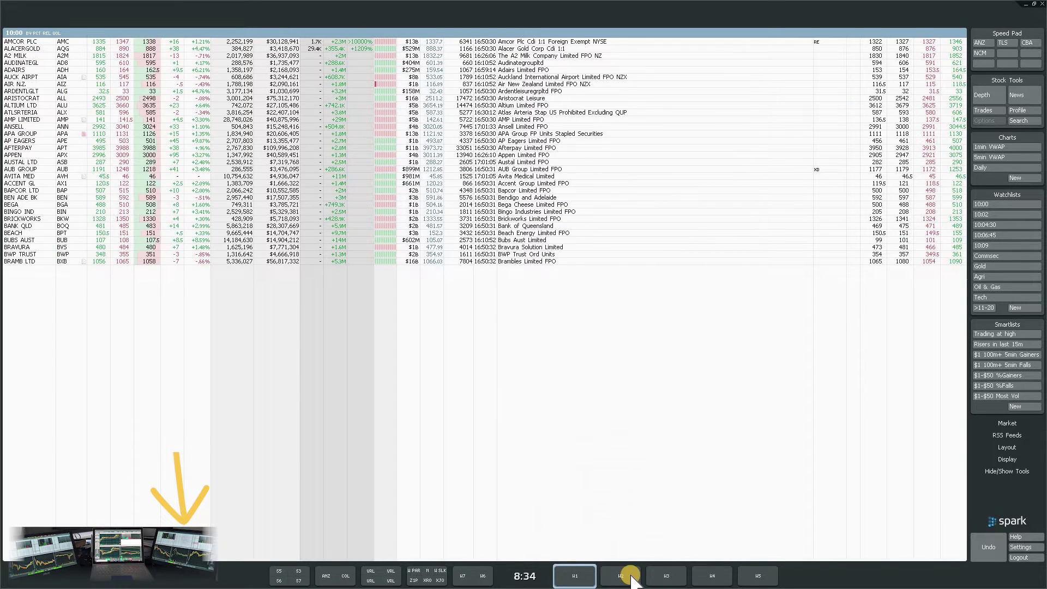
mouse_move(364, 54)
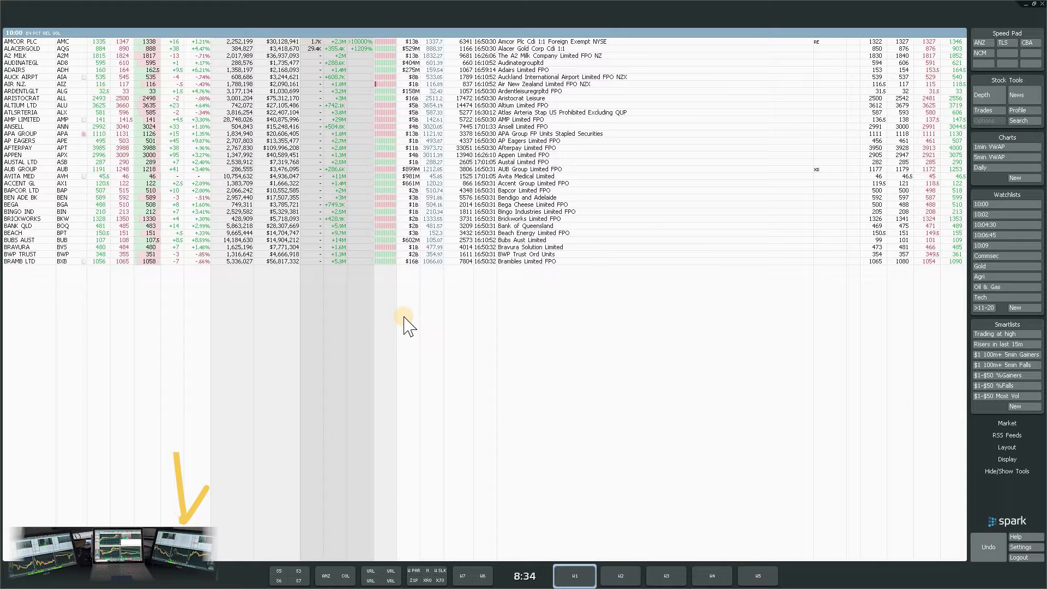
click(615, 577)
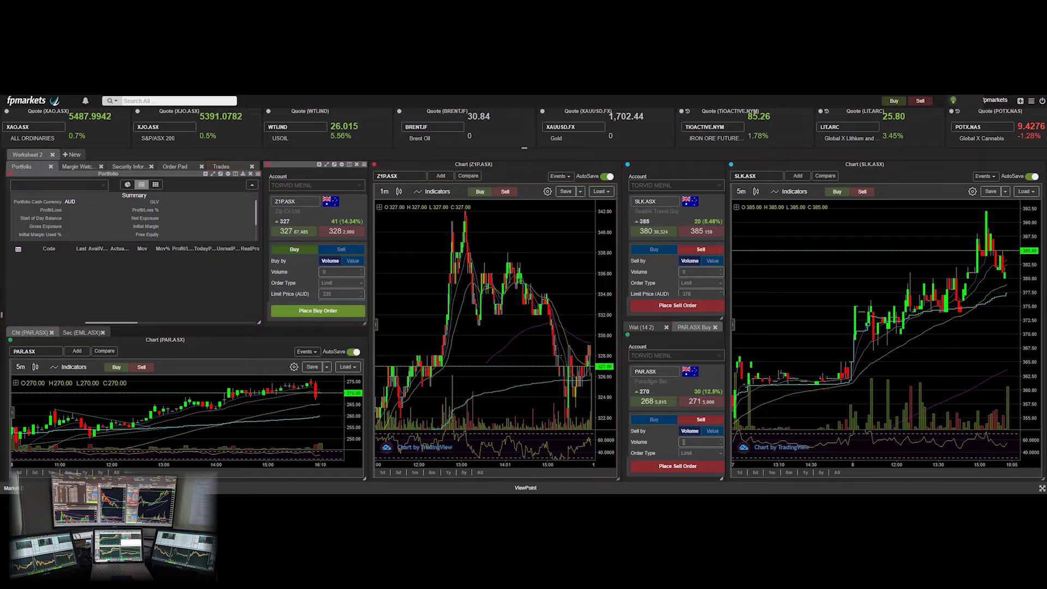
Replace the Portfolio view with the ORI-filtered Margin Watchlist in the left panel.
mouse_move(330, 165)
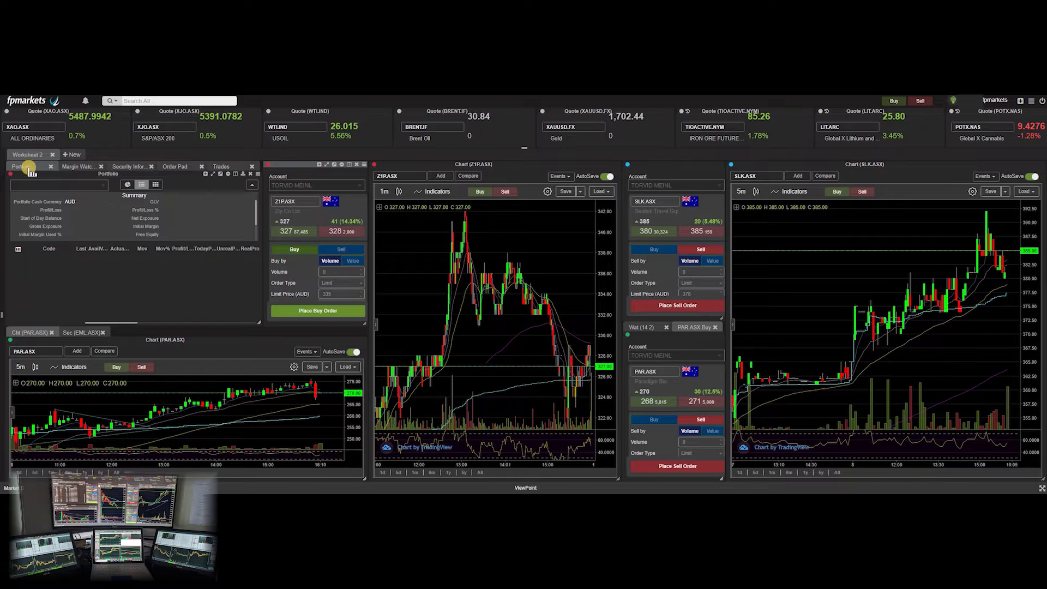
click(80, 166)
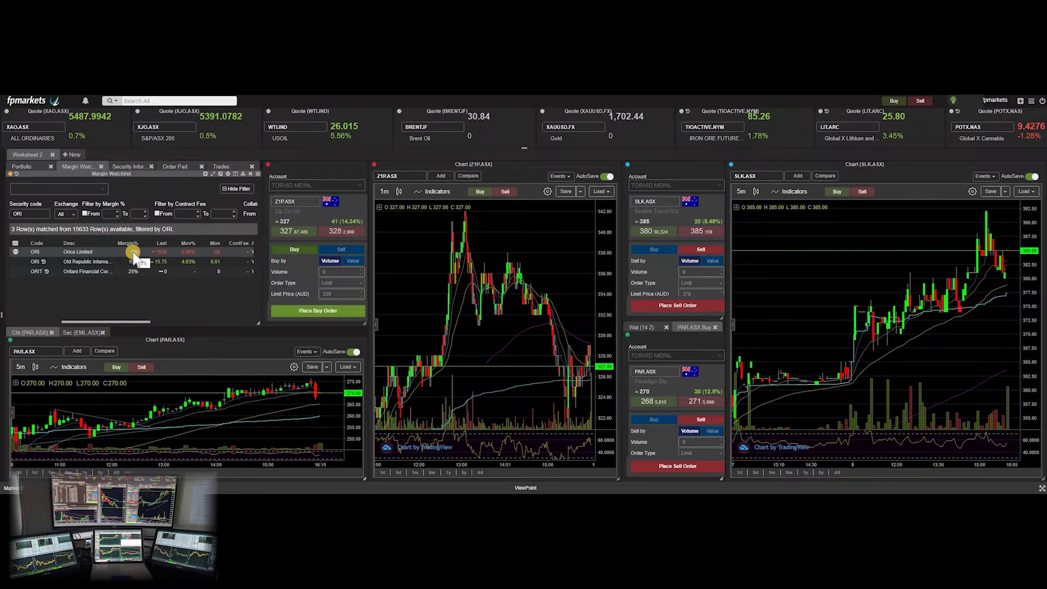
Look up Orica (ORI.ASX) in the Security Information panel.
click(130, 166)
click(65, 185)
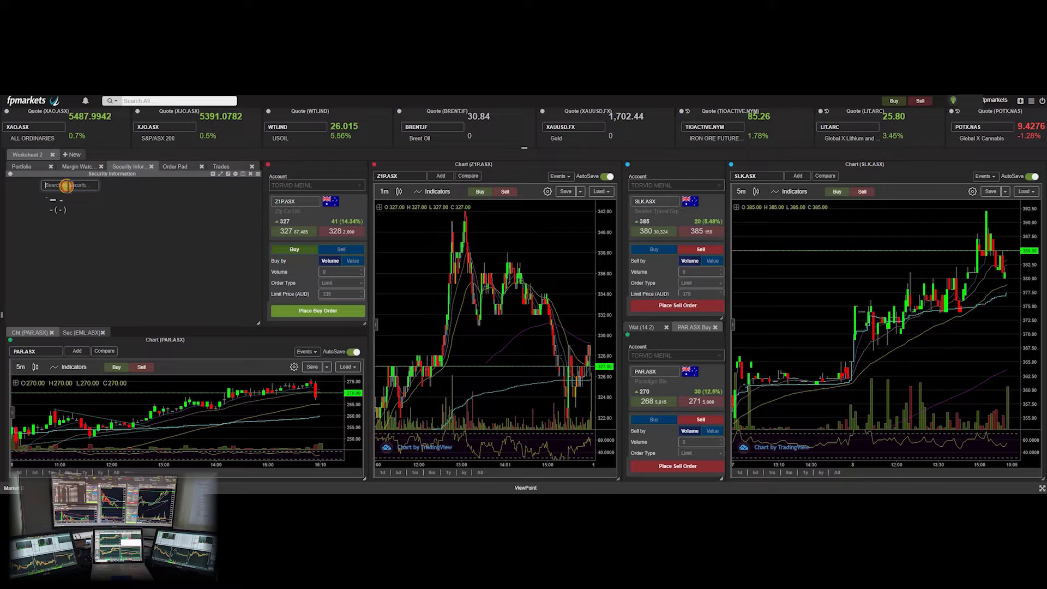
key(Return)
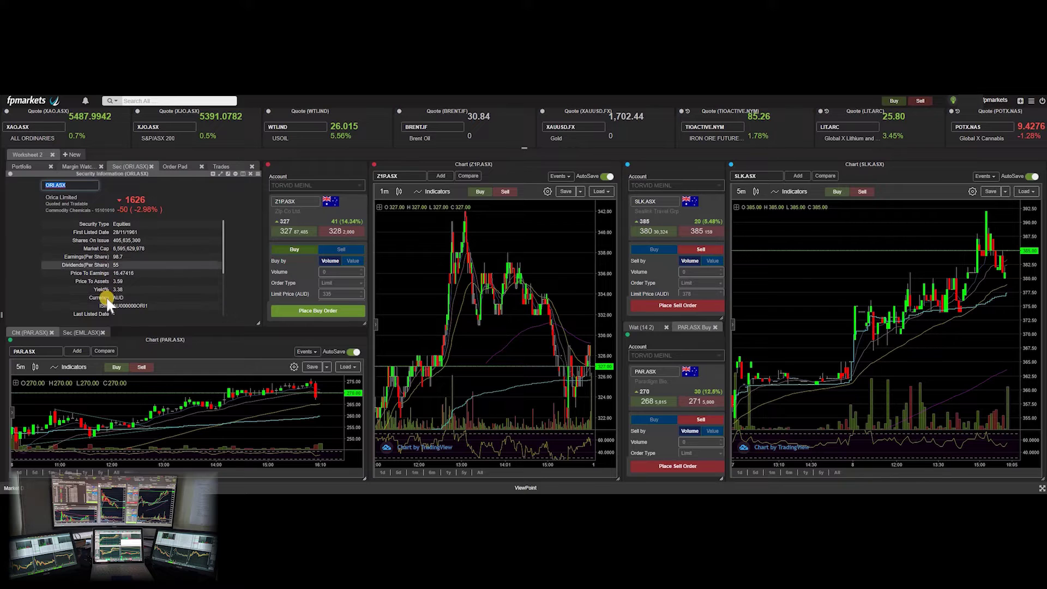
List today's and yesterday's orders in the Order Pad, then show today's trades and their date choices.
click(171, 169)
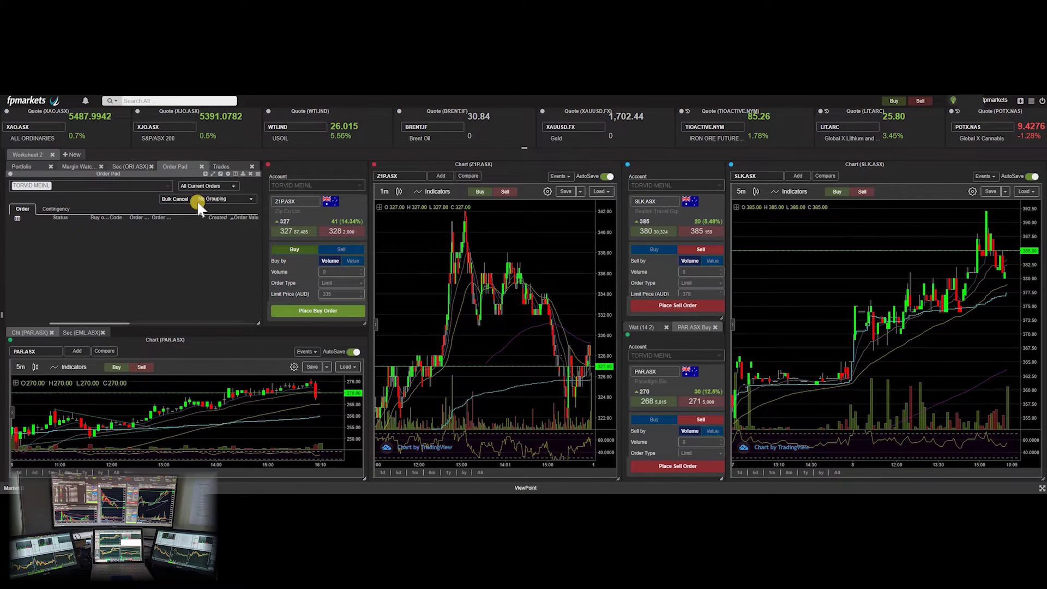
click(208, 186)
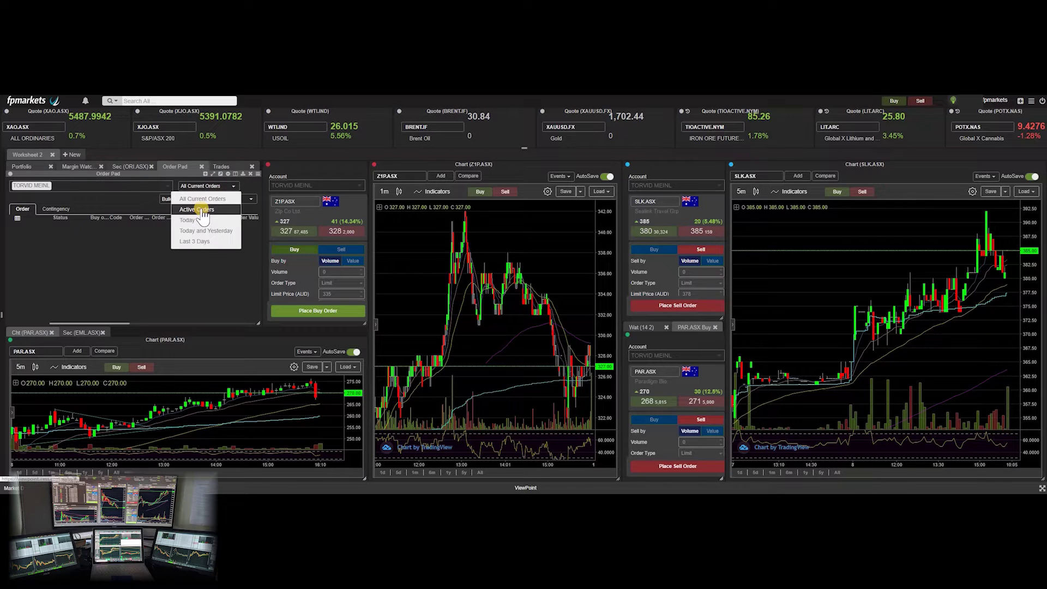
click(205, 230)
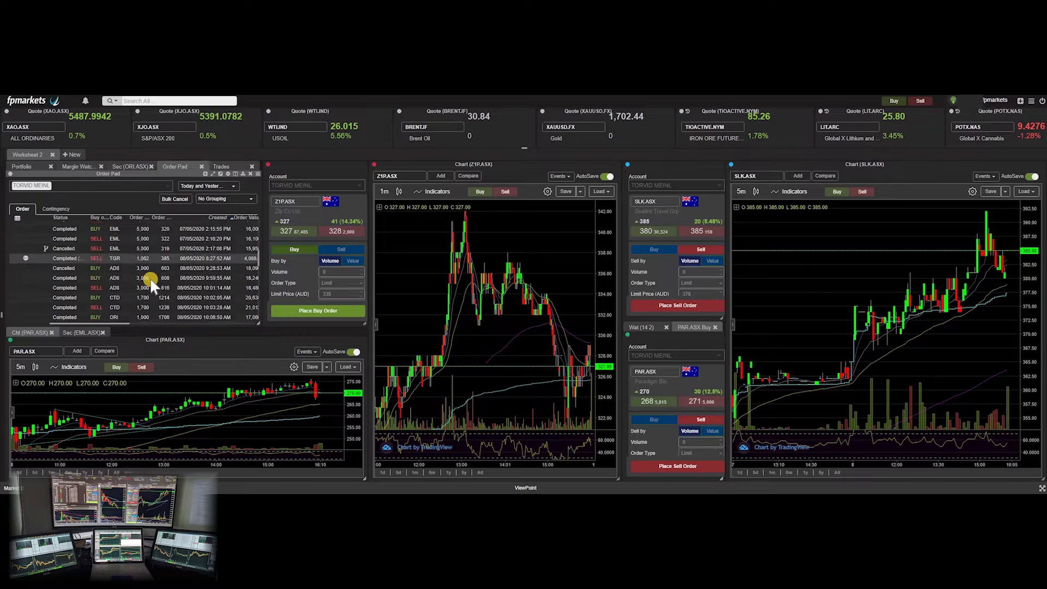
click(224, 167)
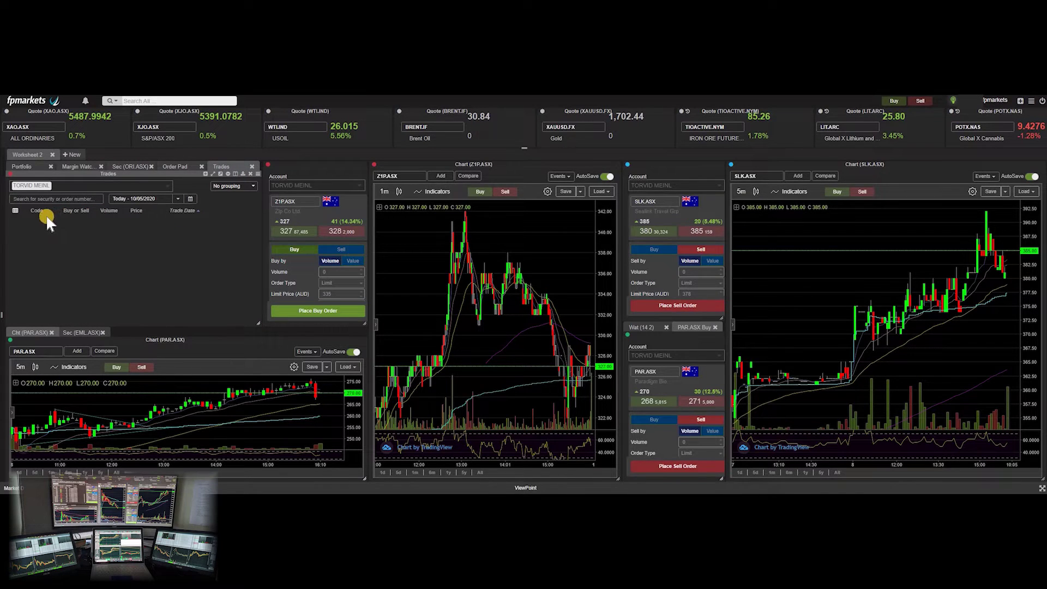
click(175, 199)
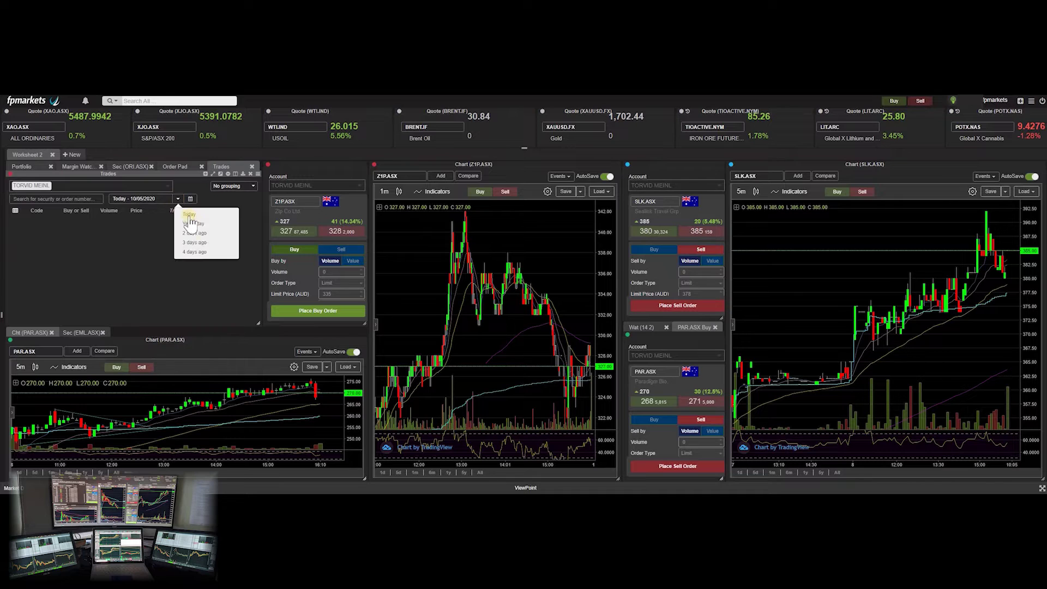
Show the Portfolio summary and link the Z1P chart to the order pad's group.
click(22, 166)
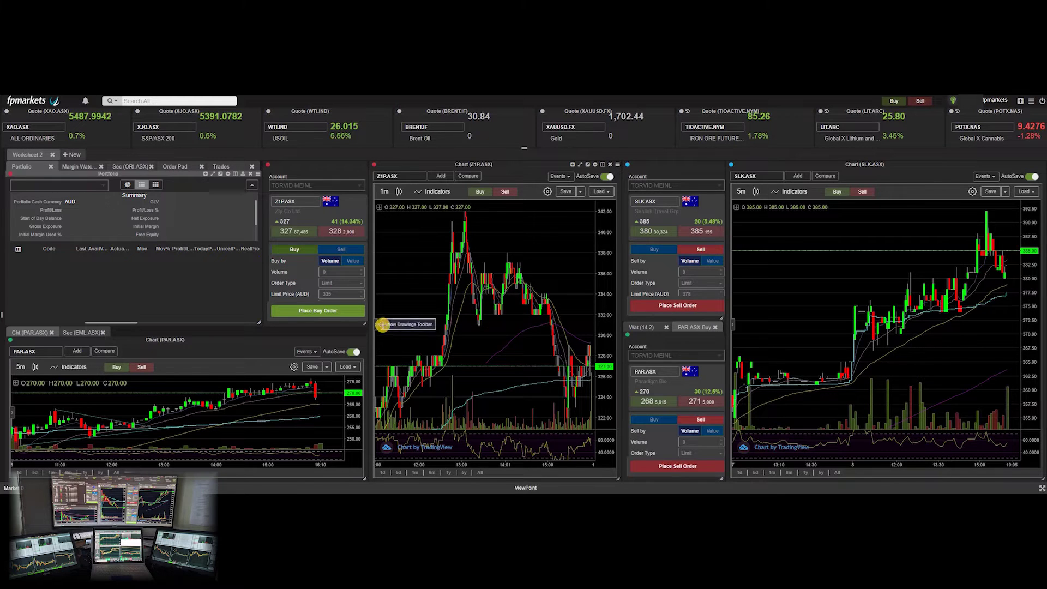
click(374, 165)
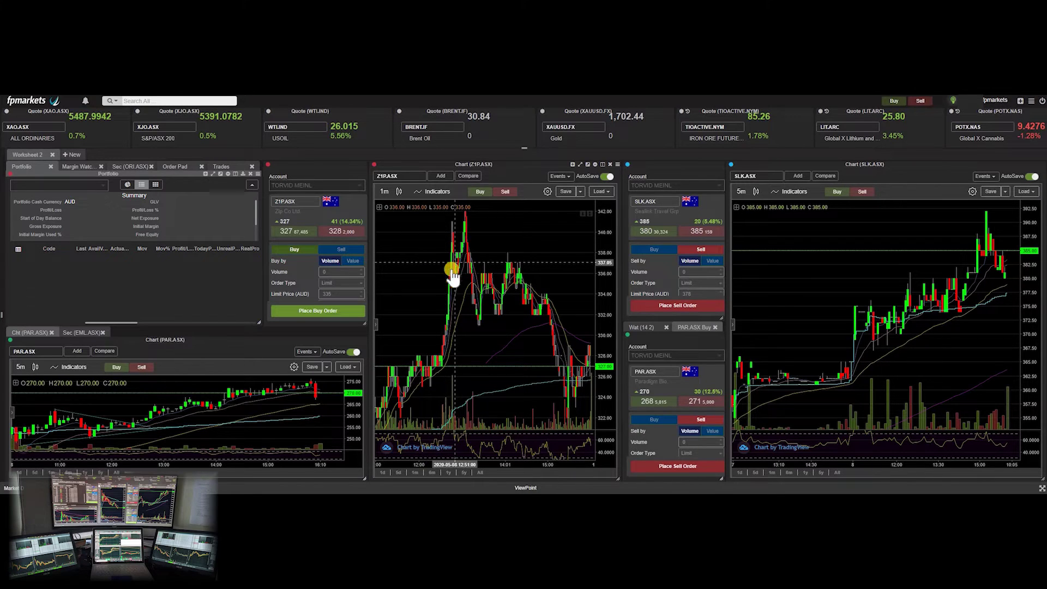
Change the linked chart's symbol from Z1P to APT so the order pad follows.
click(399, 179)
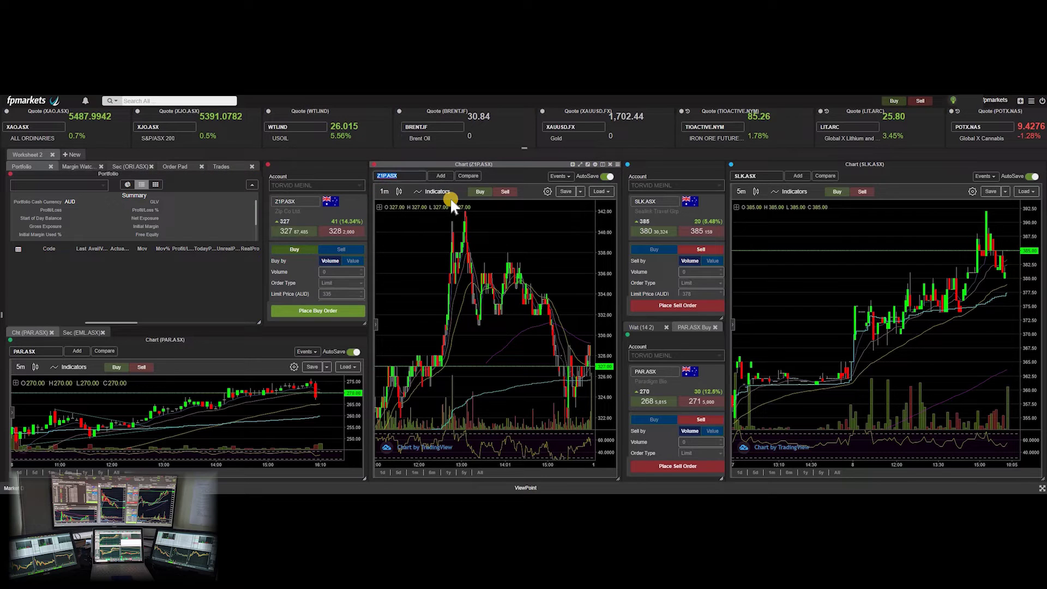
text(APT)
key(Return)
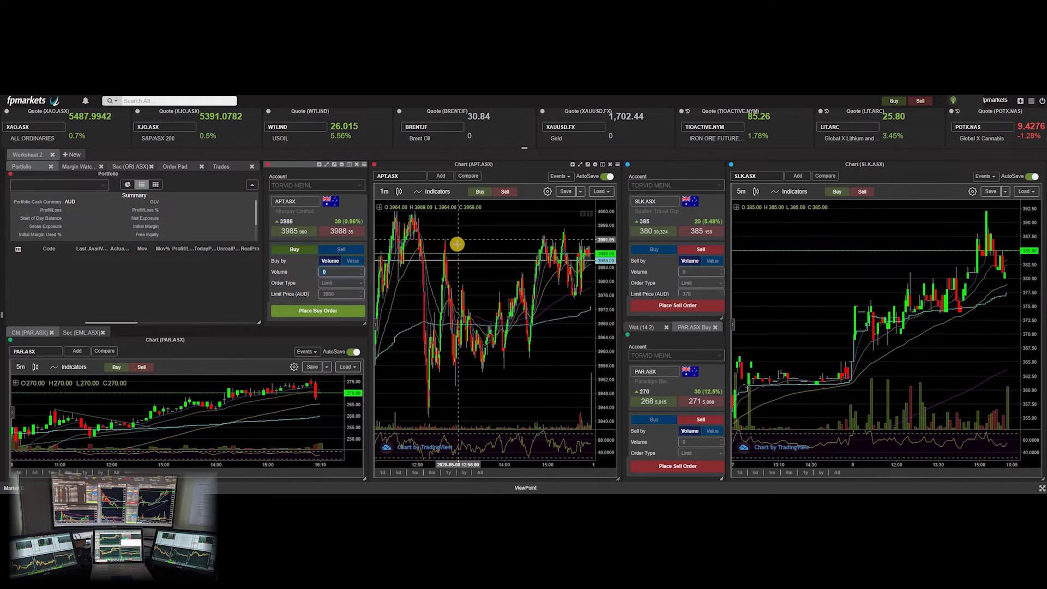
Submit a 1,000-share APT buy at a 41.00 AUD limit, then stretch the chart's price axis.
click(342, 271)
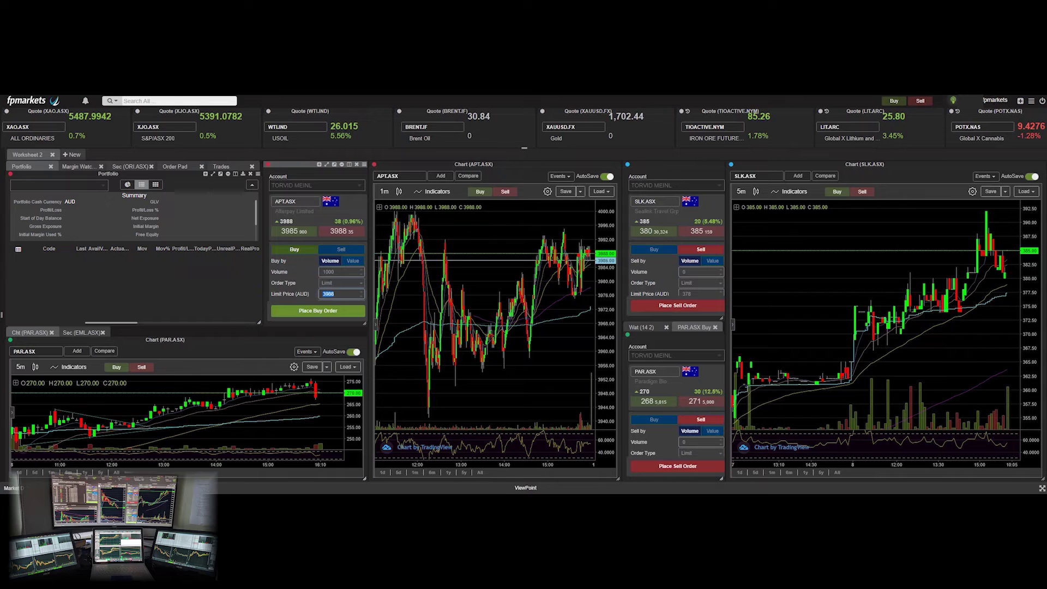
click(331, 309)
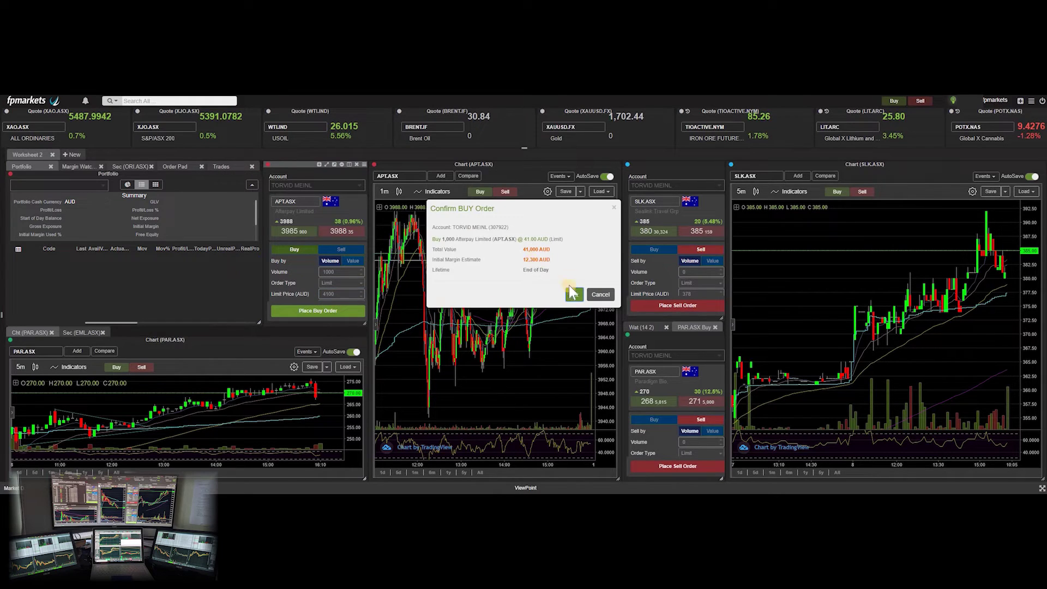
click(601, 295)
click(600, 295)
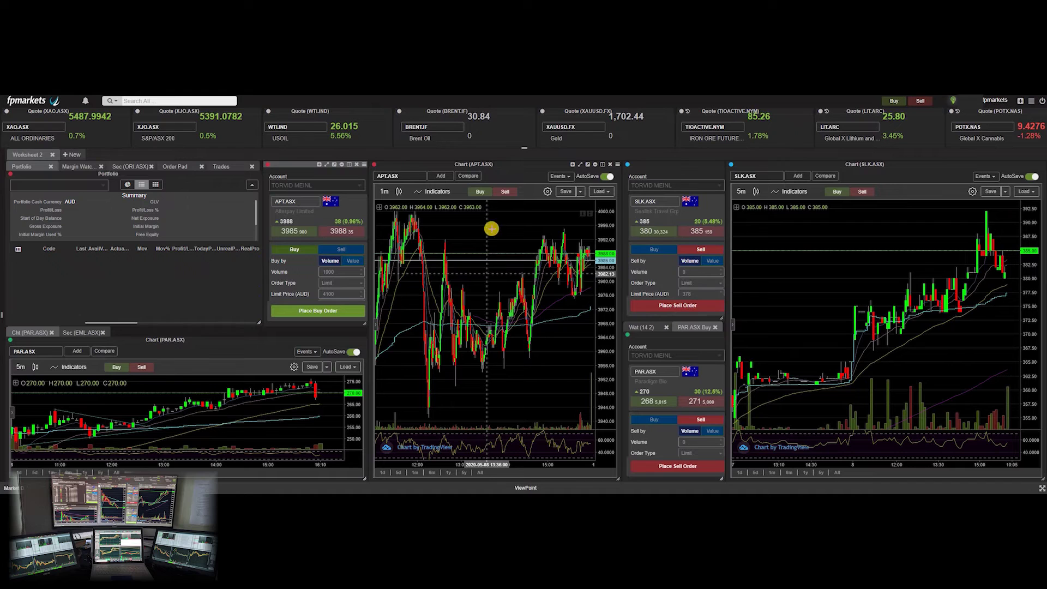
drag(605, 251, 604, 302)
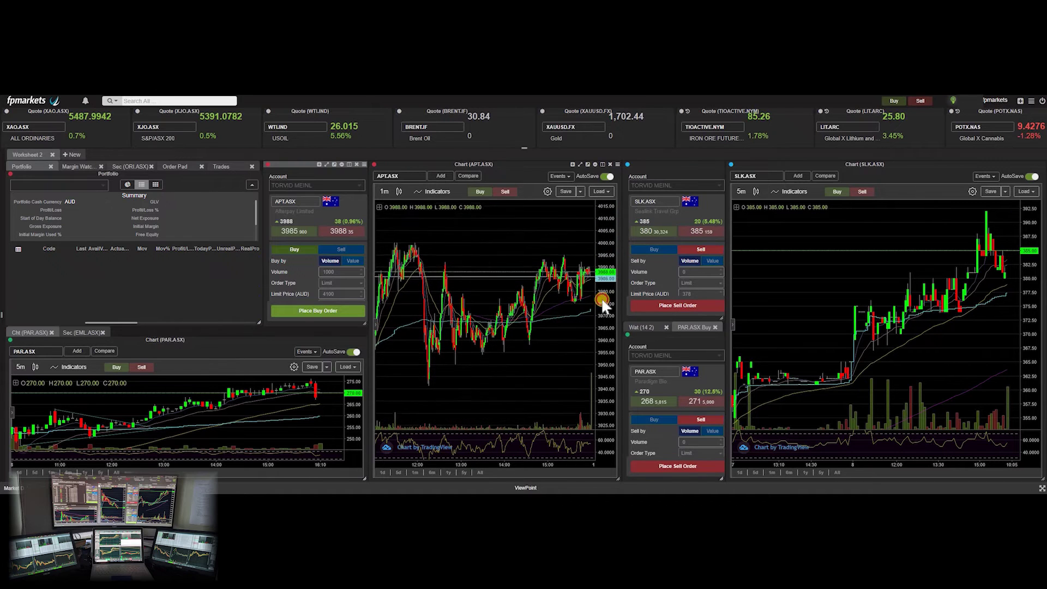